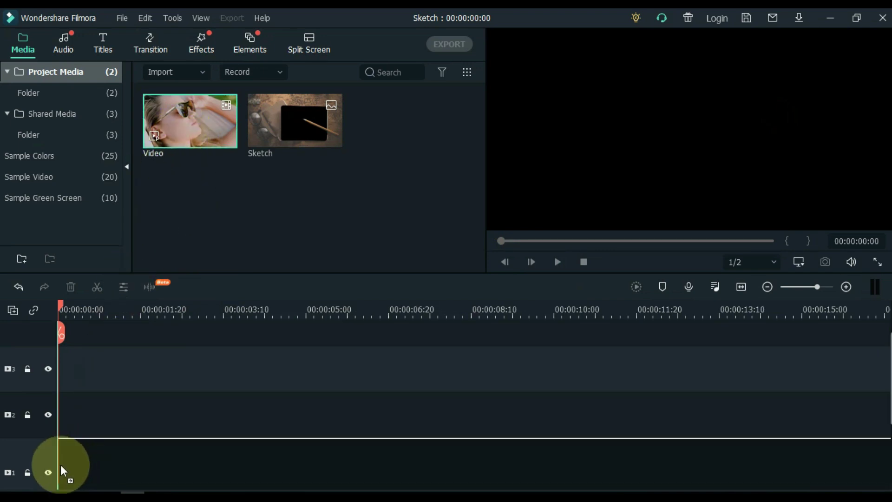
Add the Video clip to track 1, keep the project settings, and zoom the timeline to fit
{"action": "left_click", "coordinate": [527, 279]}
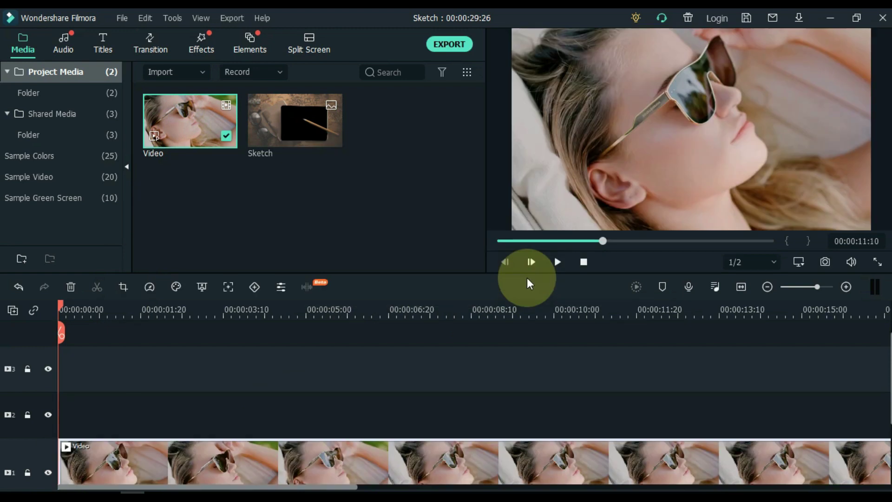
{"action": "left_click", "coordinate": [740, 291]}
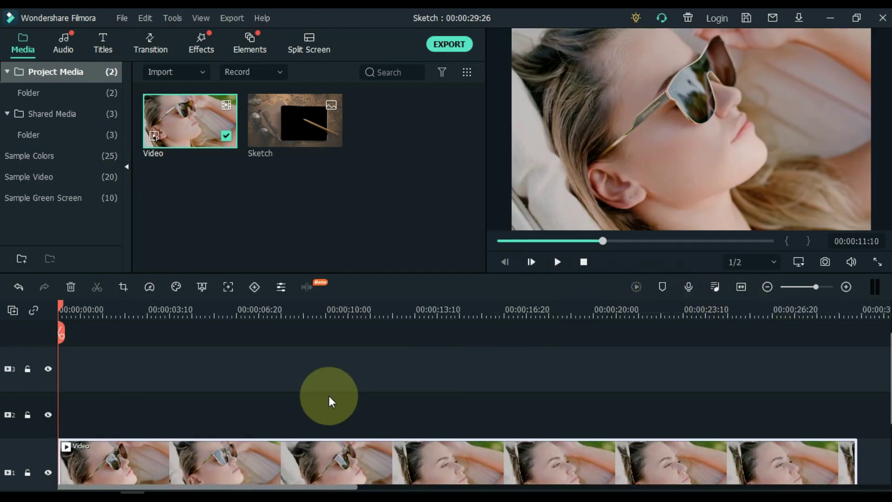
{"action": "scroll", "coordinate": [328, 397], "scroll_direction": "down", "scroll_amount": 1}
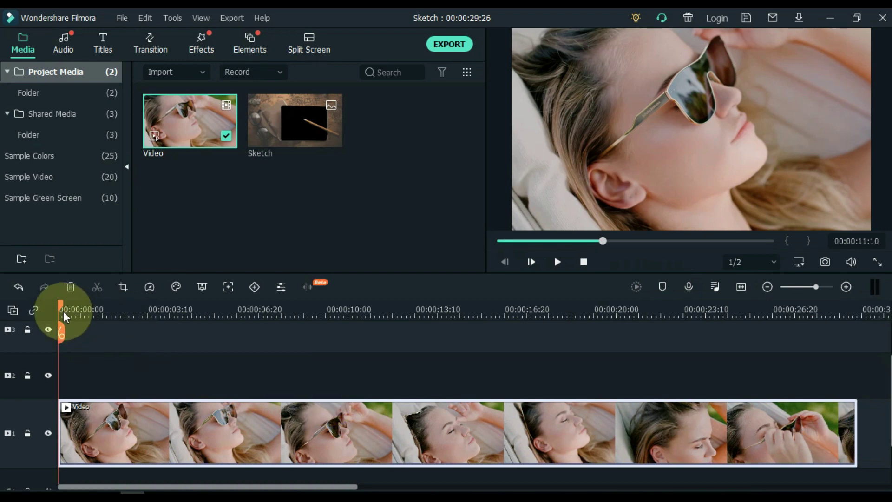
Split the Video clip at the playhead, delete the right part, and return the playhead to the start
{"action": "left_click_drag", "start_coordinate": [60, 308], "coordinate": [278, 328]}
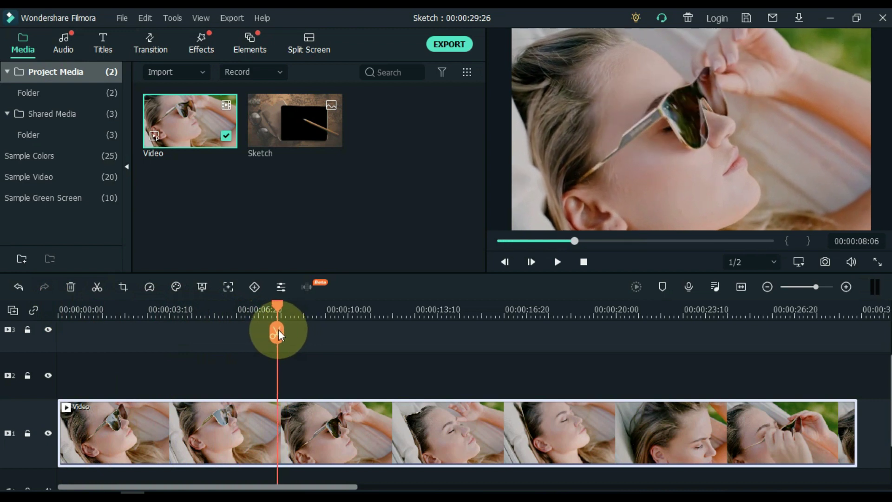
{"action": "left_click", "coordinate": [278, 332]}
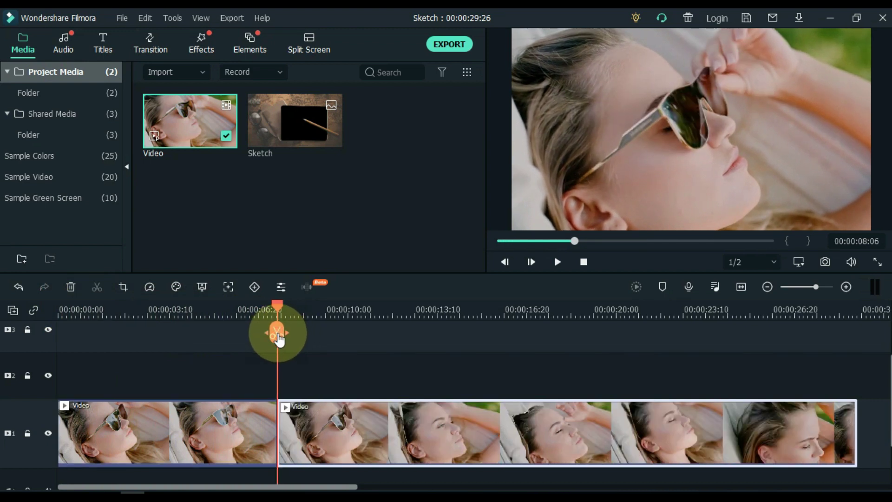
{"action": "key", "text": "Delete"}
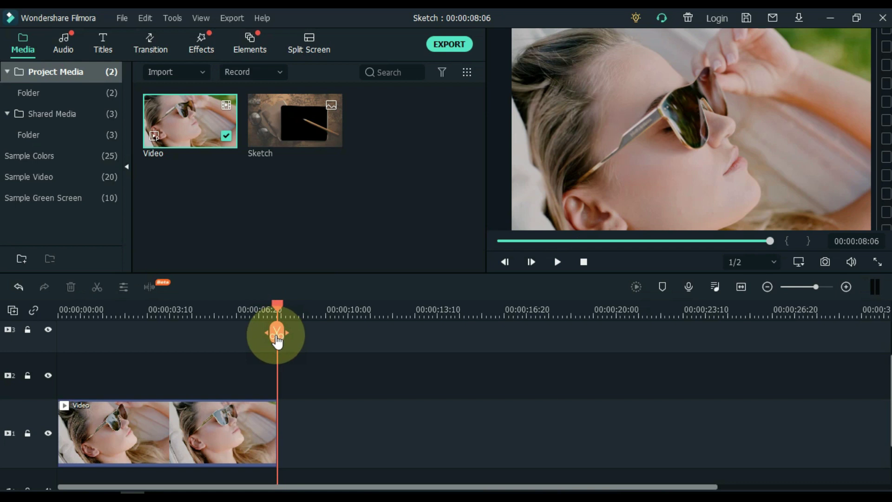
{"action": "left_click_drag", "start_coordinate": [251, 307], "coordinate": [4, 348]}
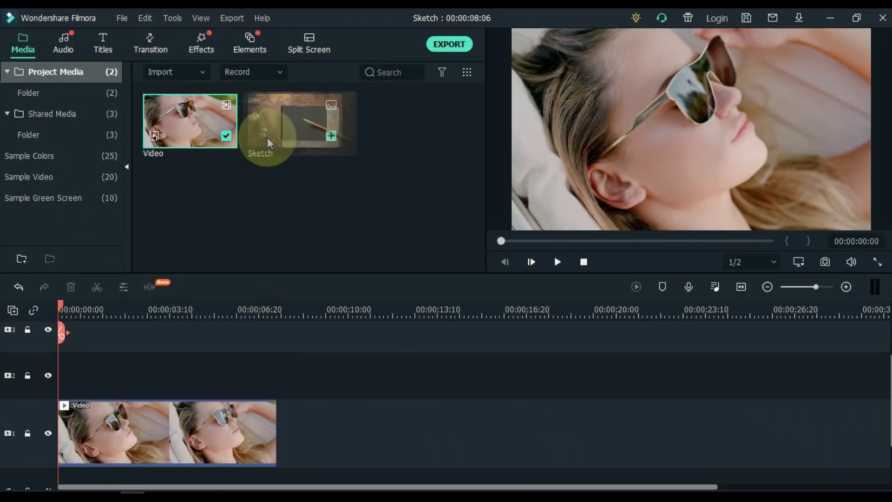
Place the Sketch notebook image on track 3 and scale the Video clip to 70%
{"action": "mouse_move", "coordinate": [268, 142]}
{"action": "left_mouse_down"}
{"action": "mouse_move", "coordinate": [267, 120]}
{"action": "mouse_move", "coordinate": [163, 244]}
{"action": "mouse_move", "coordinate": [50, 348]}
{"action": "left_mouse_up"}
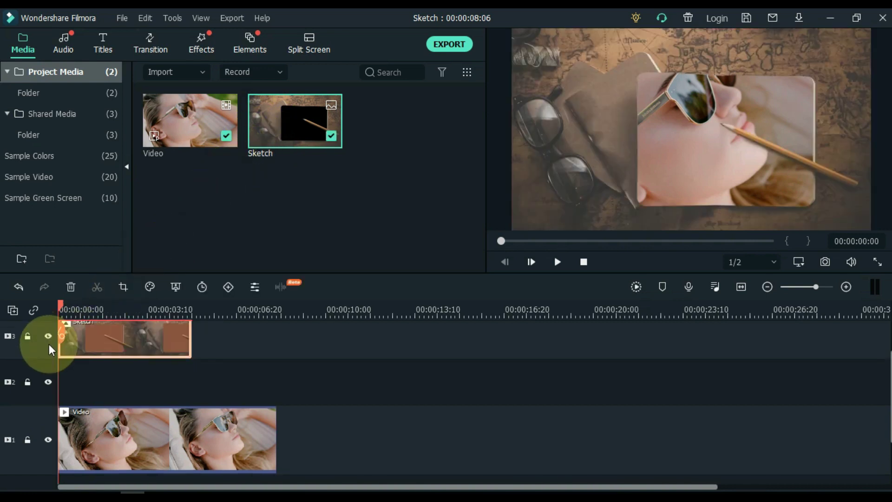
{"action": "double_click", "coordinate": [71, 427]}
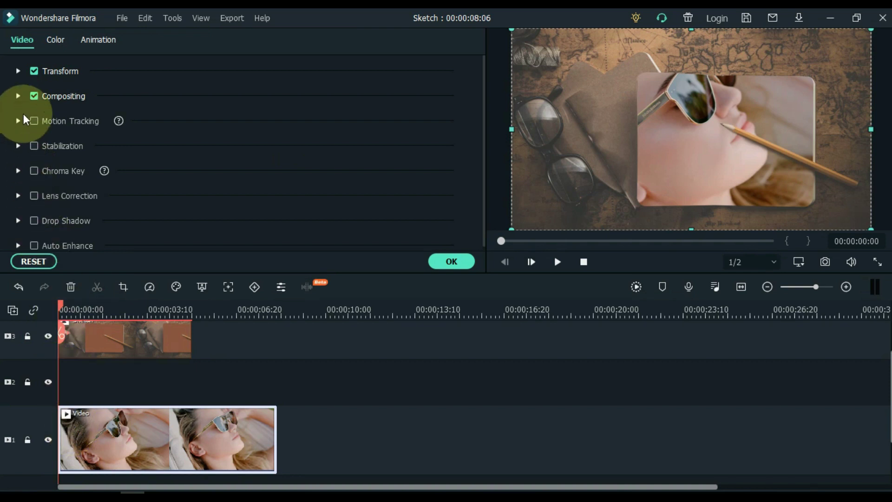
{"action": "left_click", "coordinate": [17, 72]}
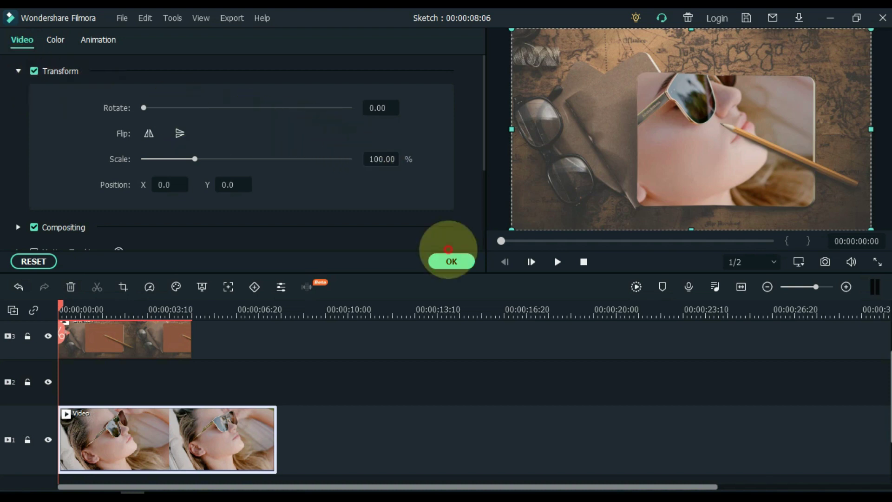
{"action": "left_click", "coordinate": [379, 162]}
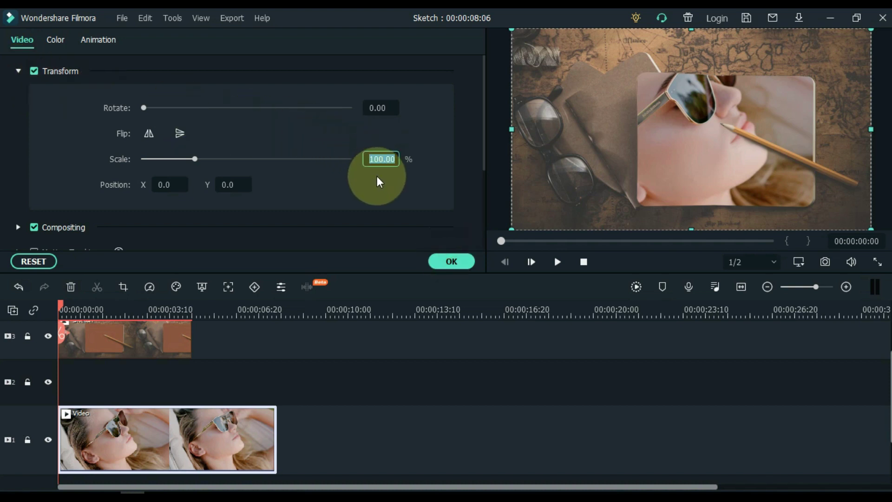
{"action": "key", "text": "Return"}
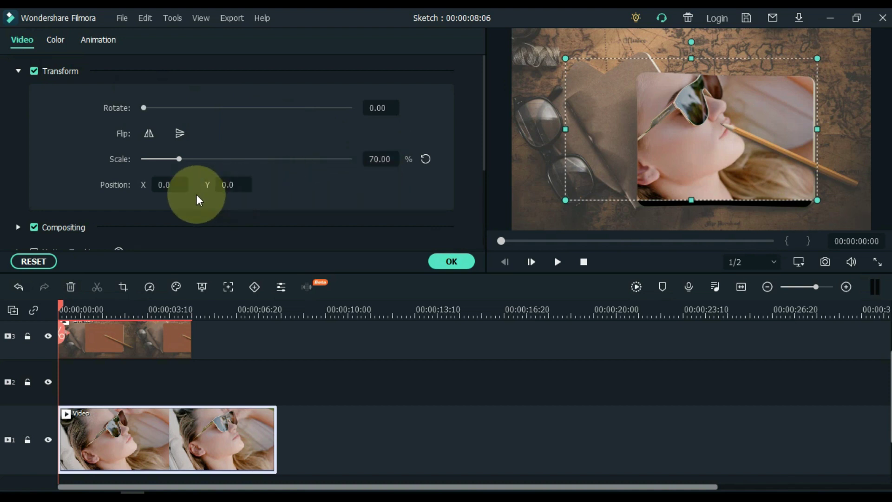
Position the Video clip at X 50, Y -16 and confirm the transform
{"action": "left_click", "coordinate": [168, 185]}
{"action": "type", "text": "50"}
{"action": "key", "text": "Return"}
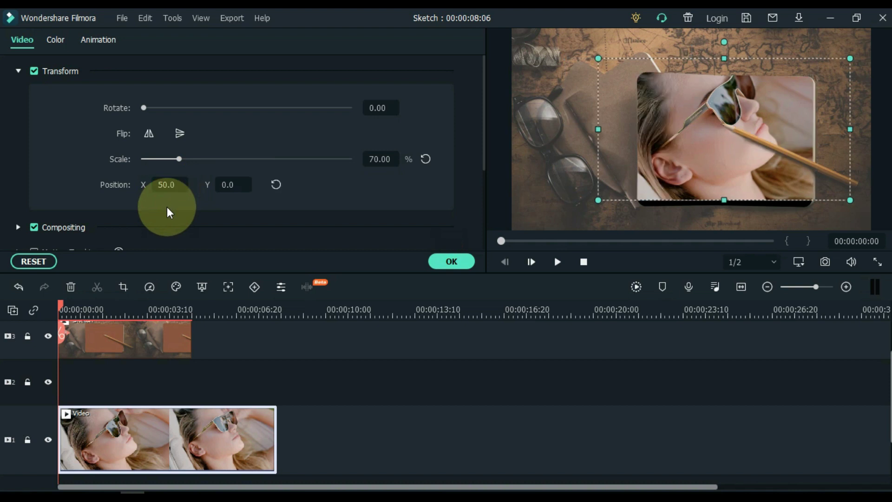
{"action": "left_click", "coordinate": [230, 190]}
{"action": "key", "text": "BackSpace"}
{"action": "type", "text": "-16"}
{"action": "key", "text": "Return"}
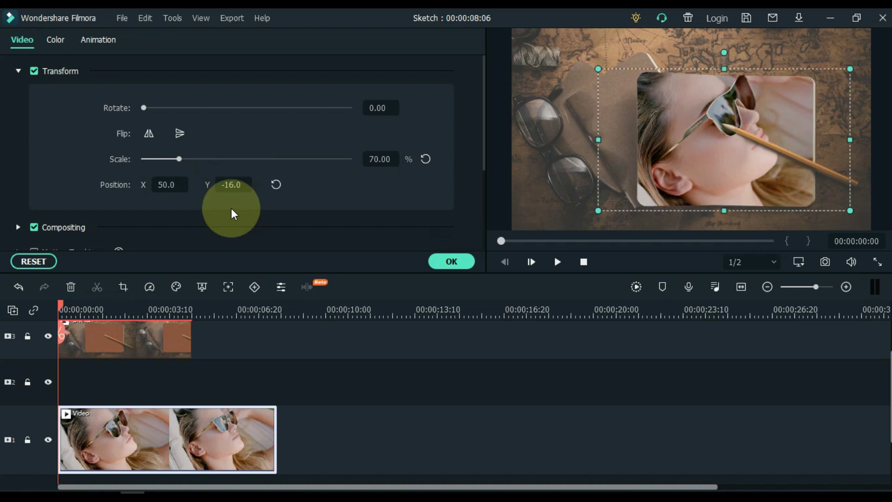
{"action": "left_click", "coordinate": [442, 261]}
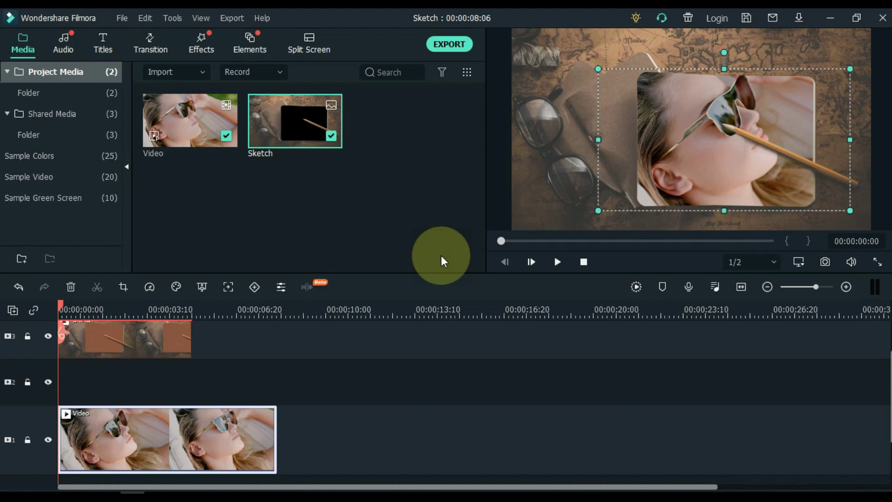
Apply the searched Sketch effect on track 2 and save a snapshot of the pencil-drawn frame
{"action": "left_click", "coordinate": [209, 45]}
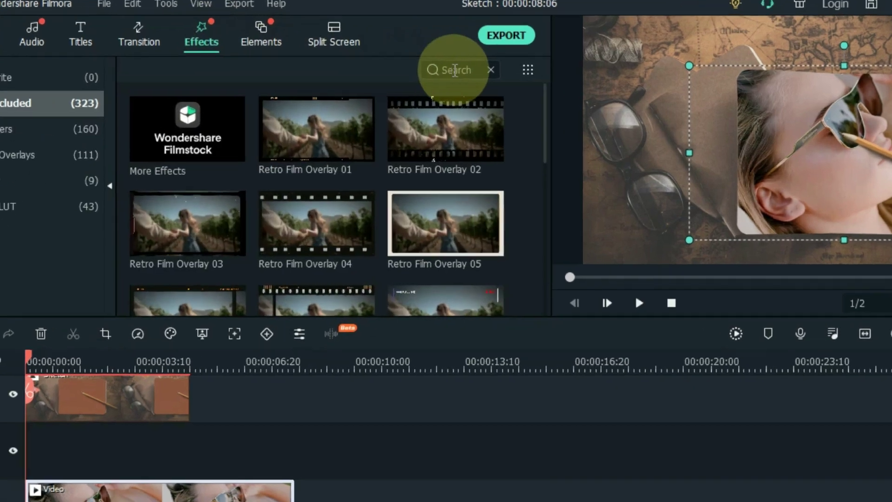
{"action": "left_click", "coordinate": [404, 72]}
{"action": "type", "text": "Sketch"}
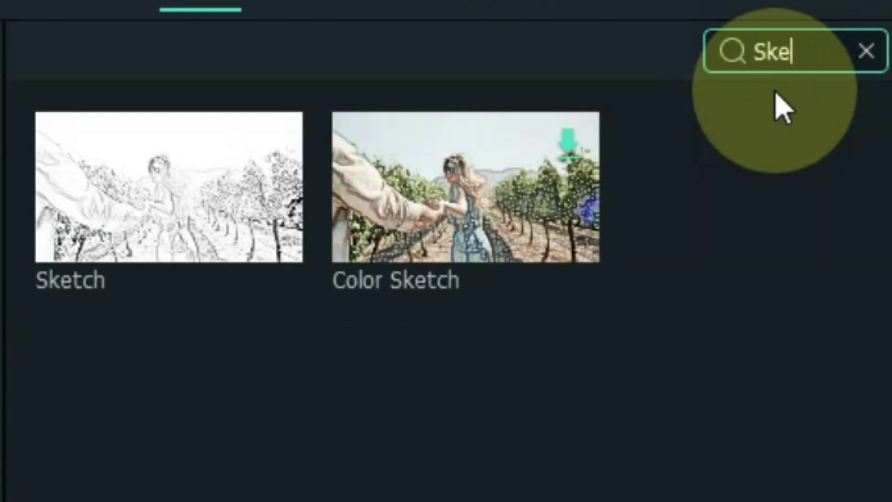
{"action": "mouse_move", "coordinate": [216, 214]}
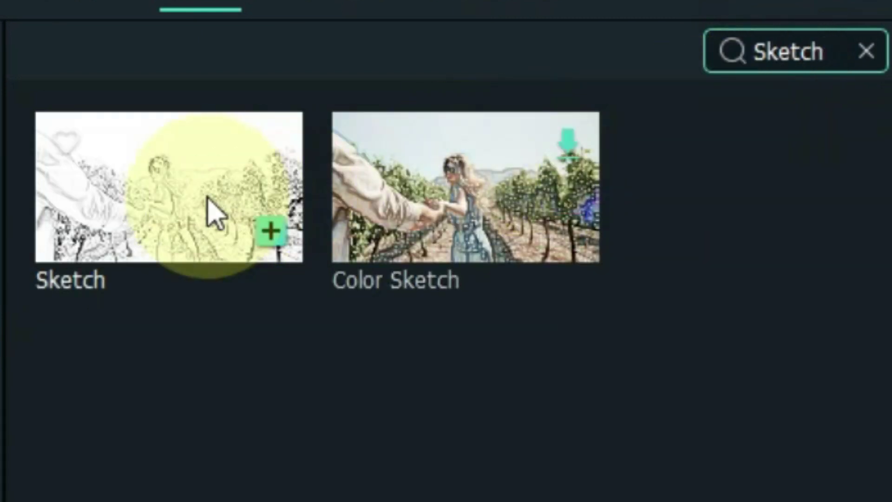
{"action": "mouse_move", "coordinate": [184, 204]}
{"action": "left_mouse_down"}
{"action": "mouse_move", "coordinate": [115, 490]}
{"action": "mouse_move", "coordinate": [0, 501]}
{"action": "left_mouse_up"}
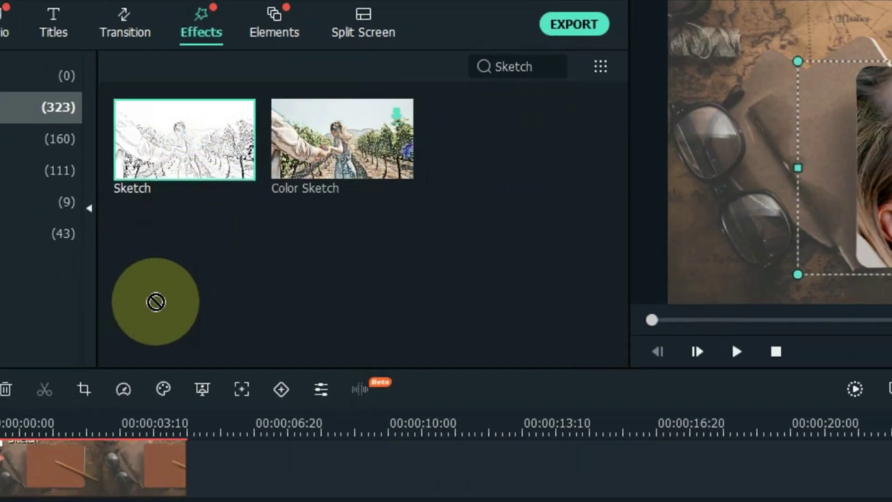
{"action": "left_click_drag", "start_coordinate": [93, 363], "coordinate": [57, 377]}
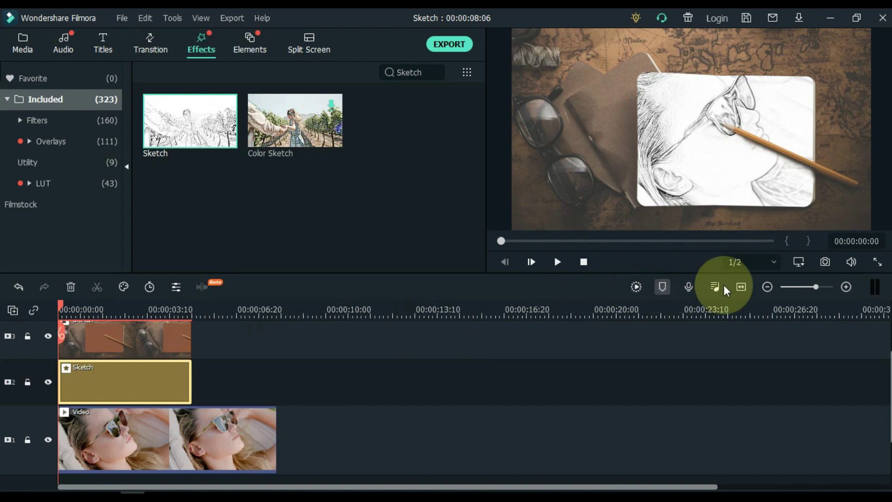
{"action": "left_click", "coordinate": [826, 262]}
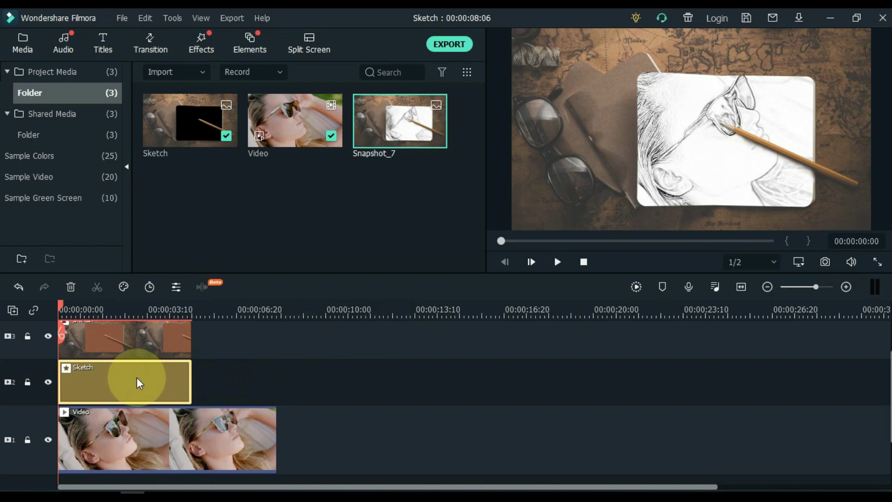
Delete the Sketch effect, shift the notebook and Video clips to about 00:00:10:00, and put Snapshot_7 at track 1's start
{"action": "key", "text": "Delete"}
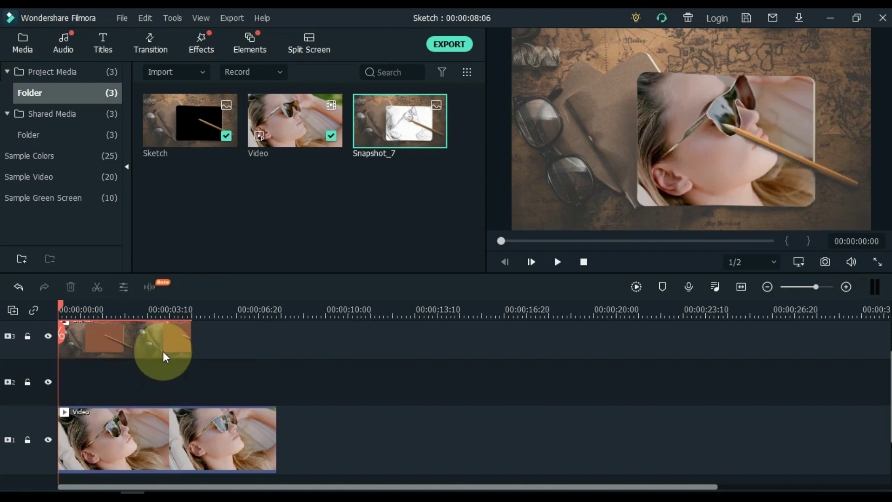
{"action": "left_click", "coordinate": [212, 339]}
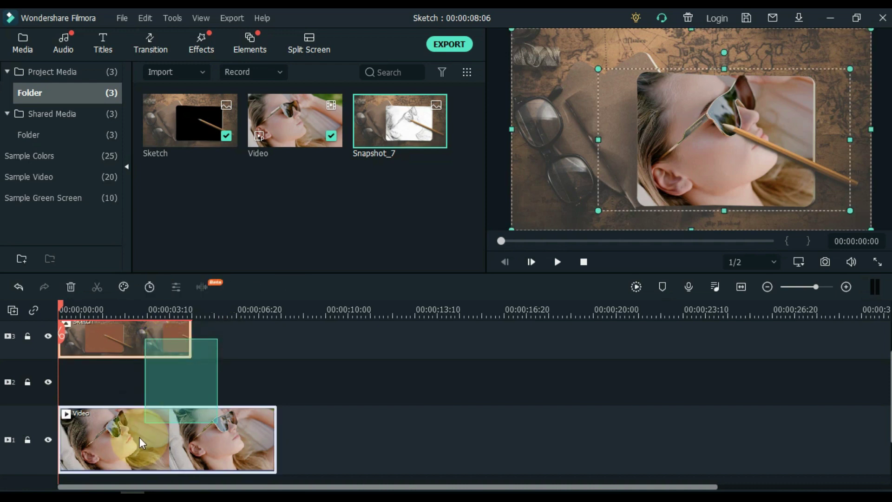
{"action": "left_click_drag", "start_coordinate": [82, 453], "coordinate": [355, 453]}
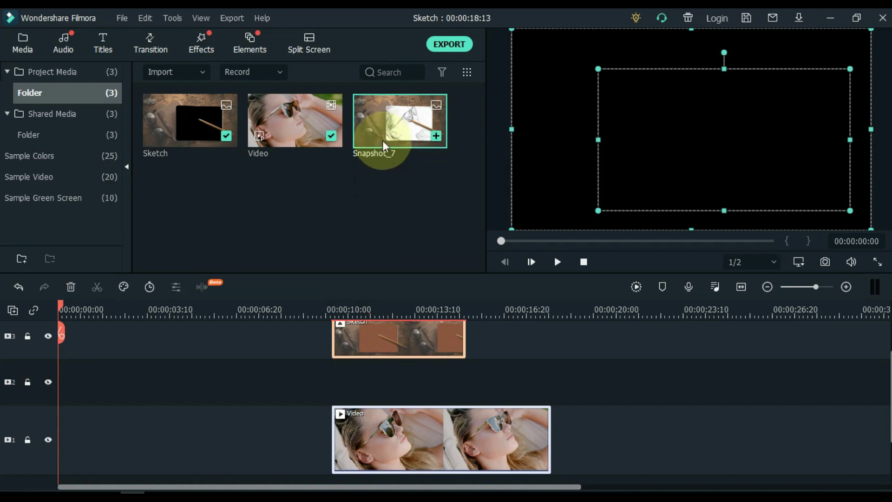
{"action": "left_click_drag", "start_coordinate": [383, 115], "coordinate": [60, 430]}
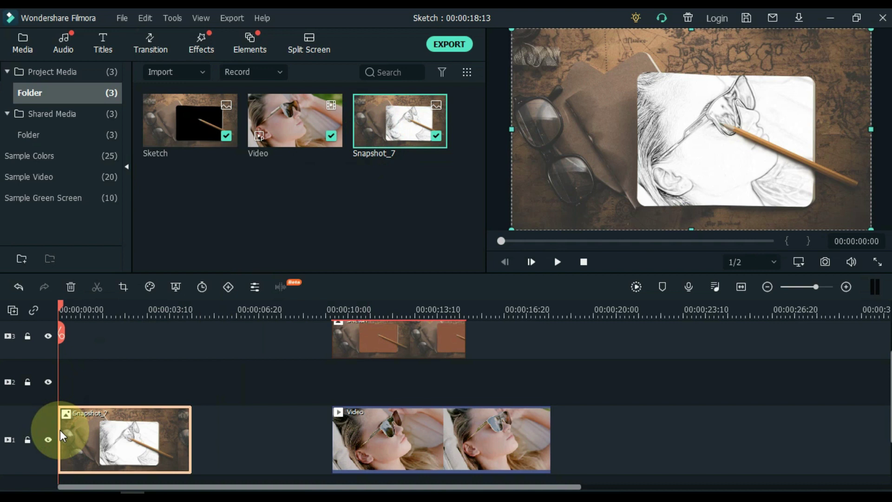
Keyframe Snapshot_7's start at 330% scale and 50° rotation in custom animation
{"action": "double_click", "coordinate": [88, 430]}
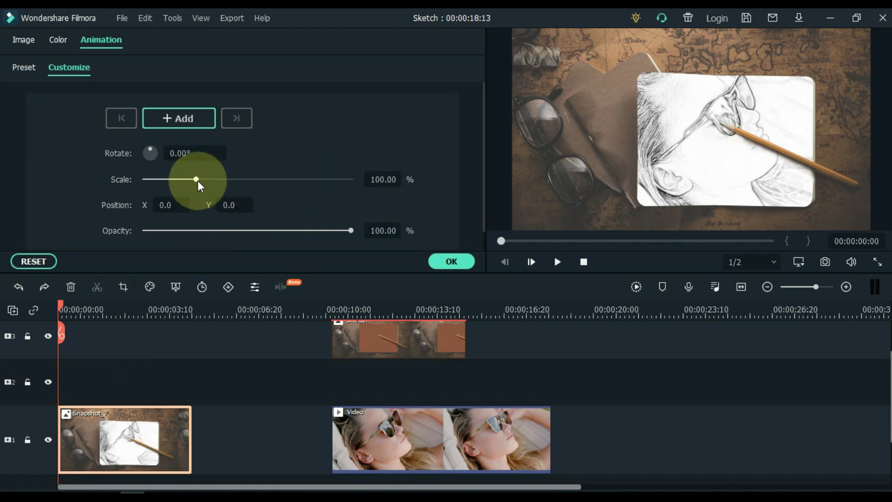
{"action": "left_click_drag", "start_coordinate": [197, 180], "coordinate": [316, 182]}
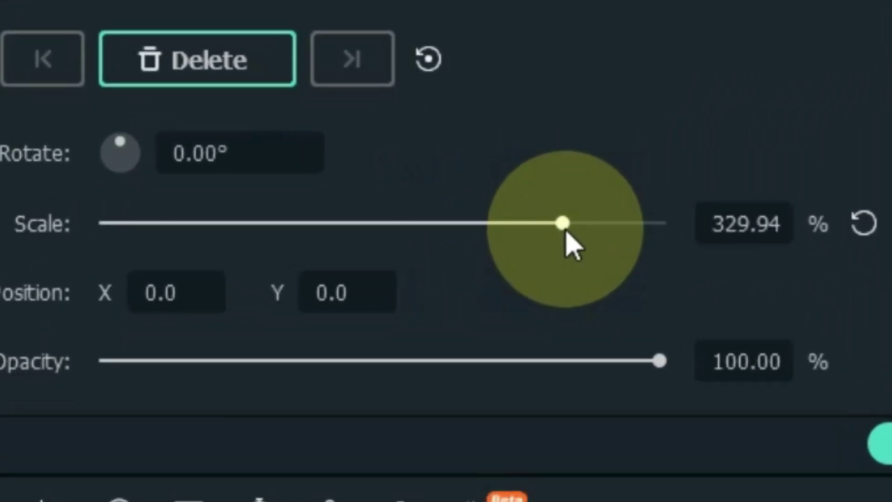
{"action": "left_click_drag", "start_coordinate": [566, 231], "coordinate": [563, 233]}
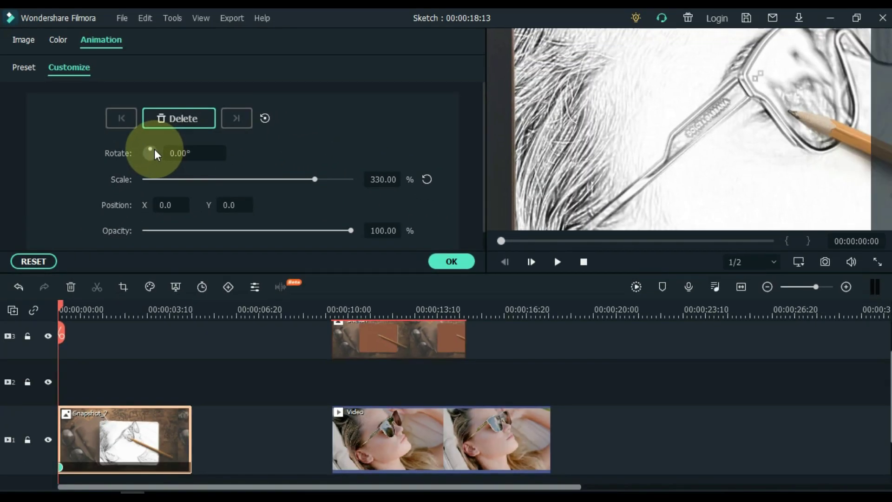
{"action": "left_click_drag", "start_coordinate": [155, 149], "coordinate": [170, 175]}
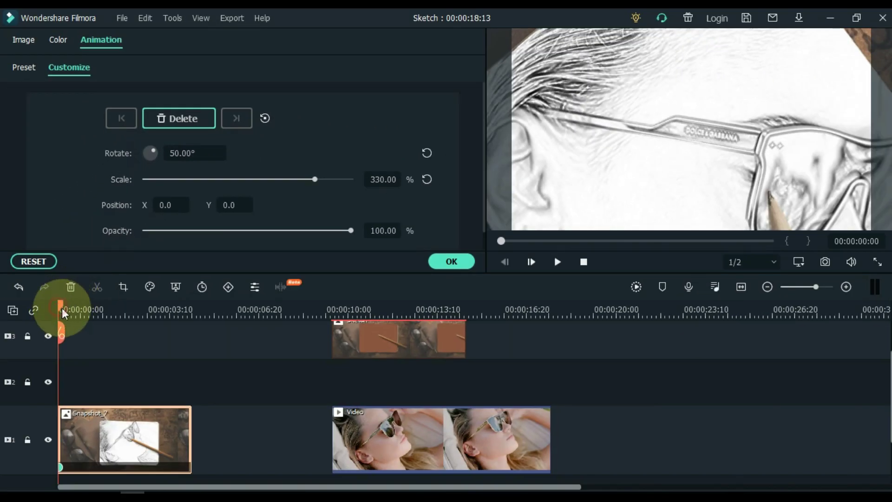
At 00:00:03:26 reset Snapshot_7 to 100% scale and 0° rotation, then move the Video clip closer
{"action": "left_click_drag", "start_coordinate": [46, 353], "coordinate": [150, 385]}
{"action": "left_click_drag", "start_coordinate": [148, 334], "coordinate": [163, 336]}
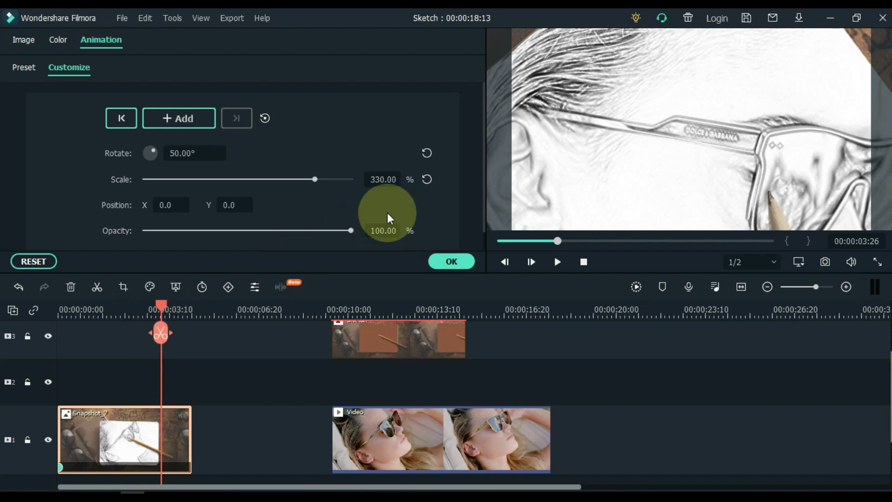
{"action": "left_click", "coordinate": [423, 182]}
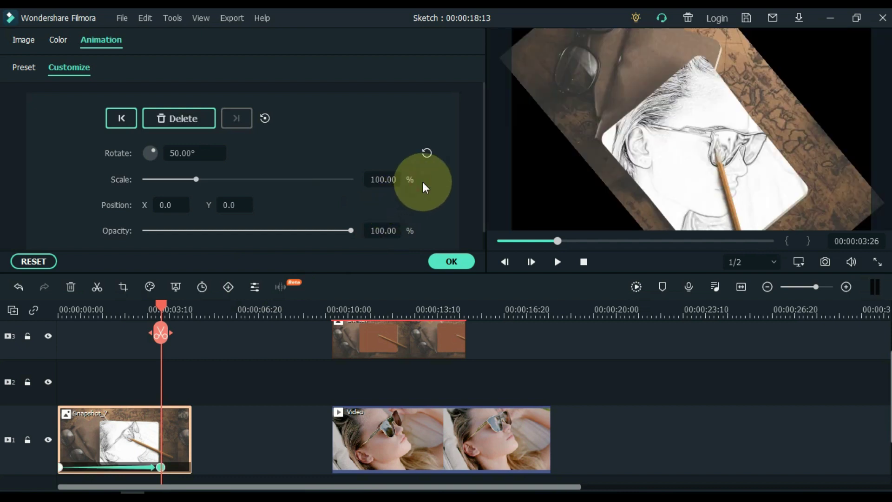
{"action": "left_click", "coordinate": [424, 153]}
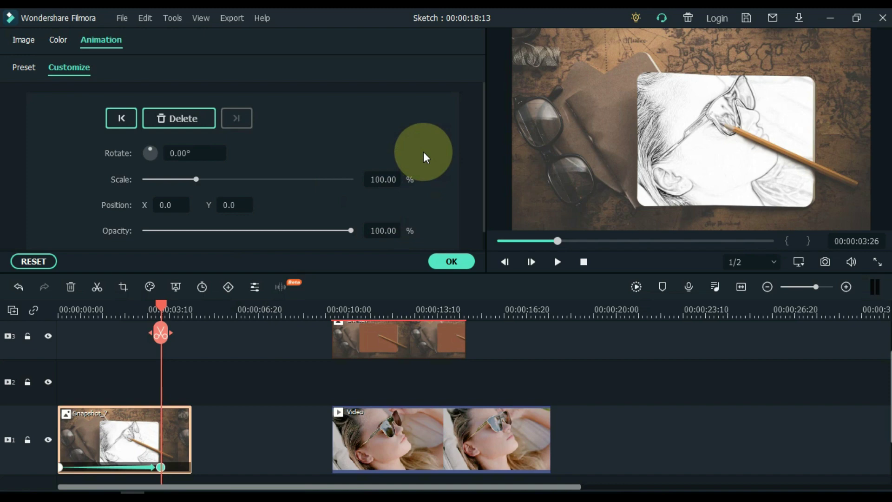
{"action": "left_click_drag", "start_coordinate": [160, 311], "coordinate": [172, 346]}
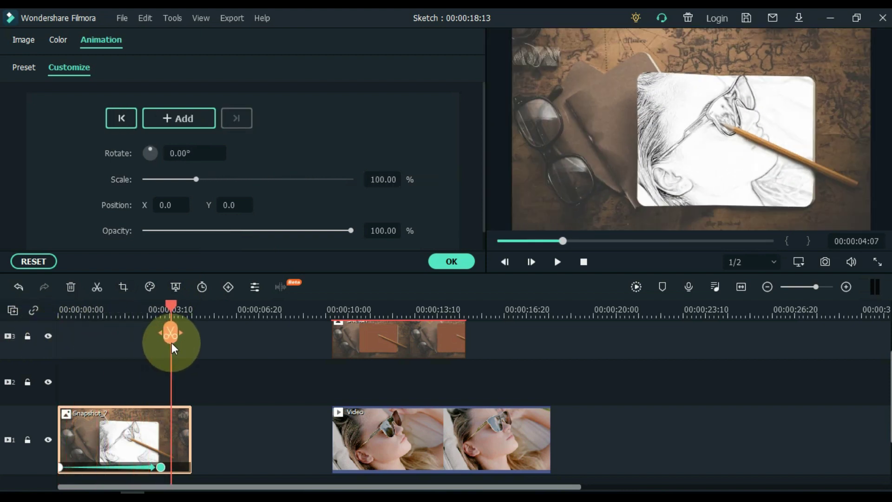
{"action": "left_click_drag", "start_coordinate": [357, 435], "coordinate": [318, 435]}
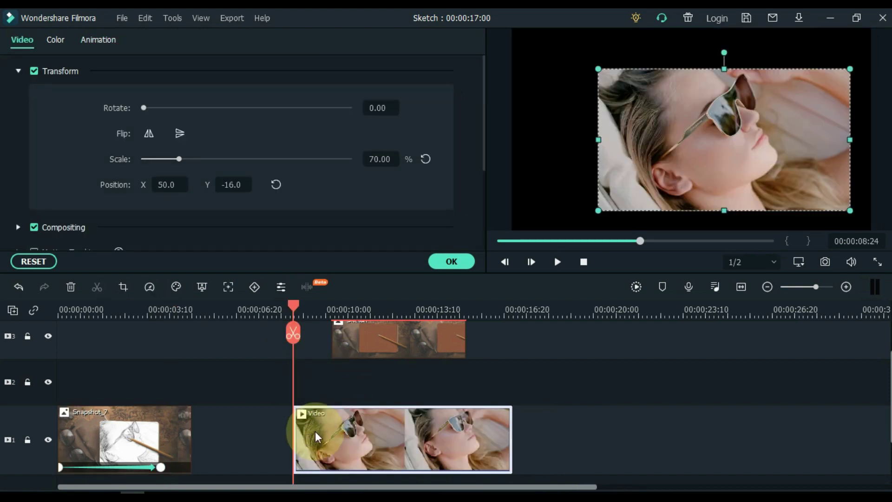
Capture Snapshot_8 of the scaled video frame and place it on the timeline
{"action": "left_click", "coordinate": [830, 260]}
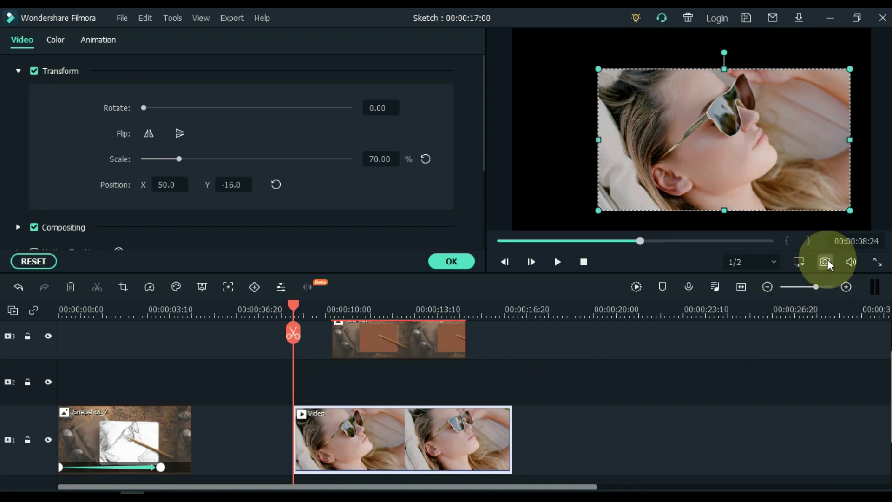
{"action": "left_click", "coordinate": [452, 261]}
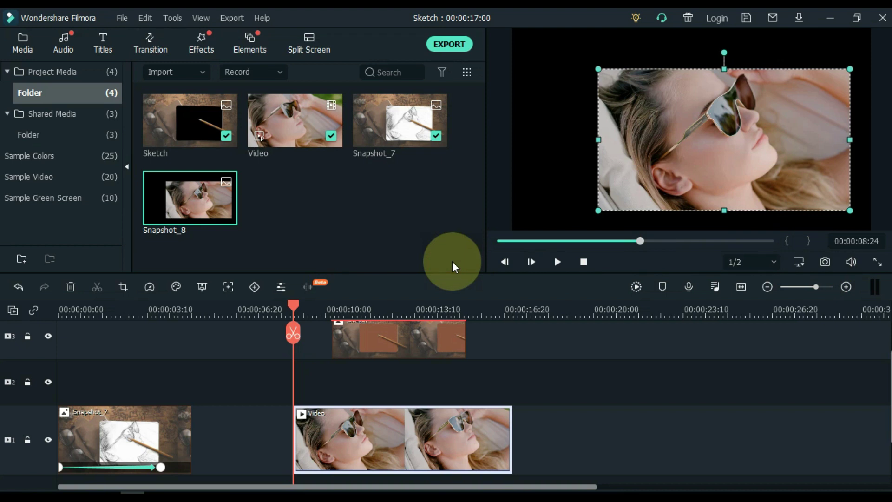
{"action": "mouse_move", "coordinate": [186, 210]}
{"action": "left_click_drag", "start_coordinate": [186, 210], "coordinate": [192, 386]}
Move the Video clip later and trim Snapshot_8 short between Snapshot_7 and Video
{"action": "left_click_drag", "start_coordinate": [332, 436], "coordinate": [372, 440]}
{"action": "left_click", "coordinate": [272, 394]}
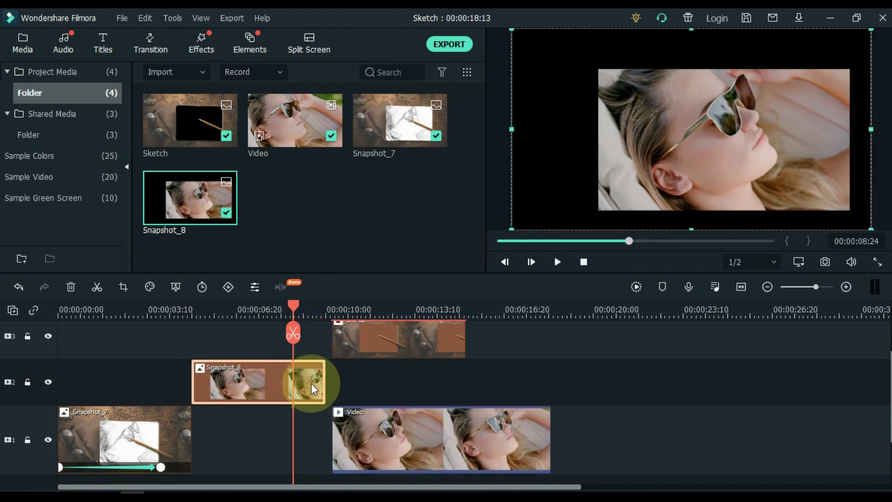
{"action": "left_click_drag", "start_coordinate": [324, 380], "coordinate": [217, 419]}
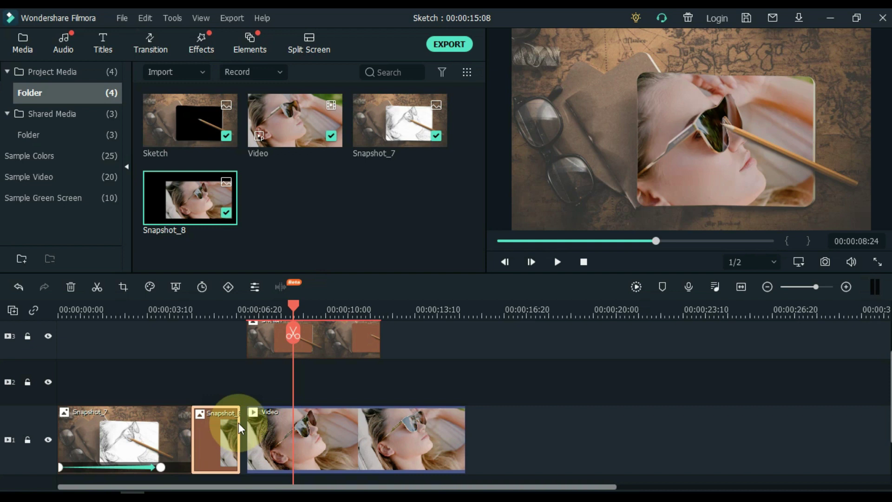
Add a Dissolve transition between Snapshot_7 and Snapshot_8 and preview it
{"action": "left_click", "coordinate": [154, 43]}
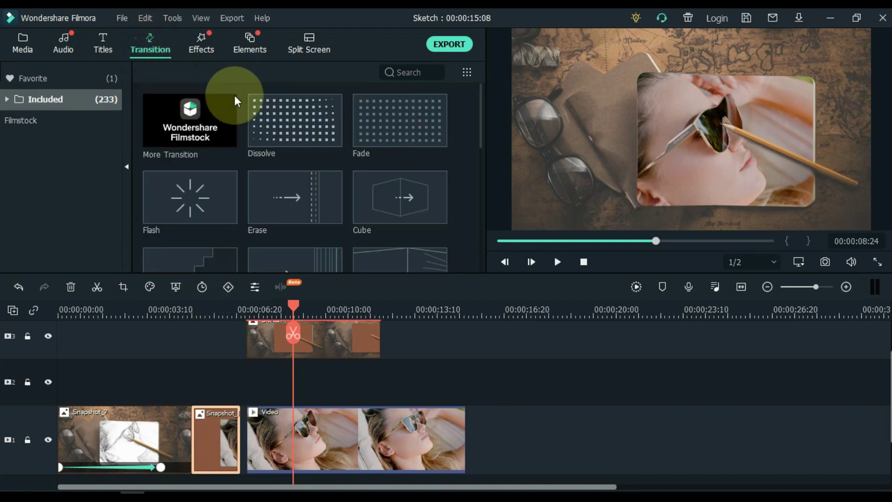
{"action": "left_click", "coordinate": [303, 121]}
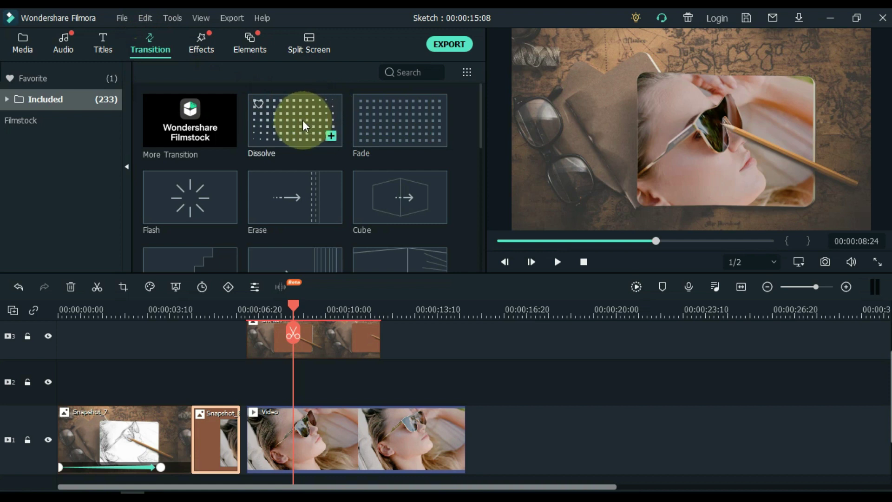
{"action": "left_click_drag", "start_coordinate": [302, 121], "coordinate": [188, 421]}
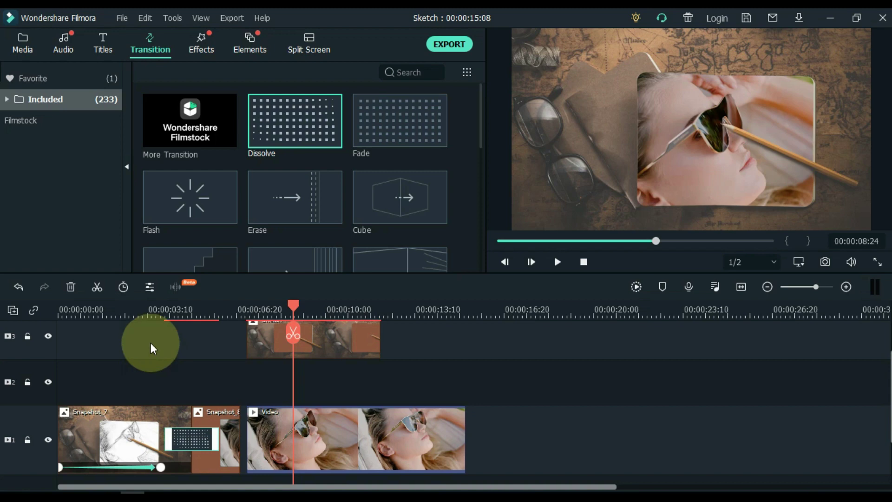
{"action": "left_click", "coordinate": [156, 311]}
{"action": "key", "text": "space"}
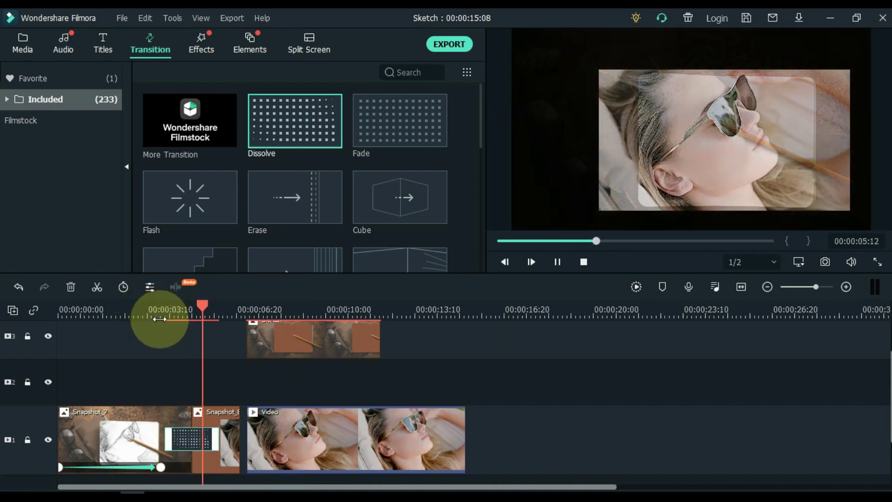
{"action": "key", "text": "space"}
Move the Sketch clip down to track 2 and butt the Video clip against Snapshot_8
{"action": "left_click_drag", "start_coordinate": [288, 336], "coordinate": [196, 373]}
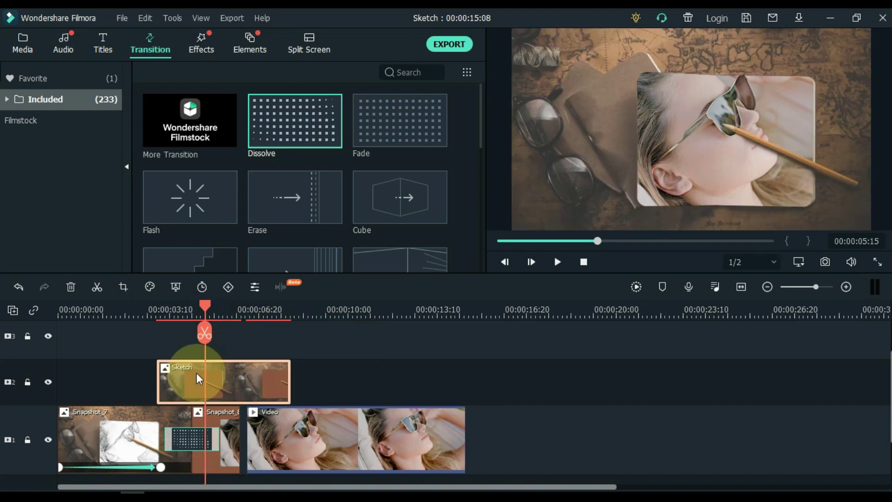
{"action": "left_click", "coordinate": [156, 310]}
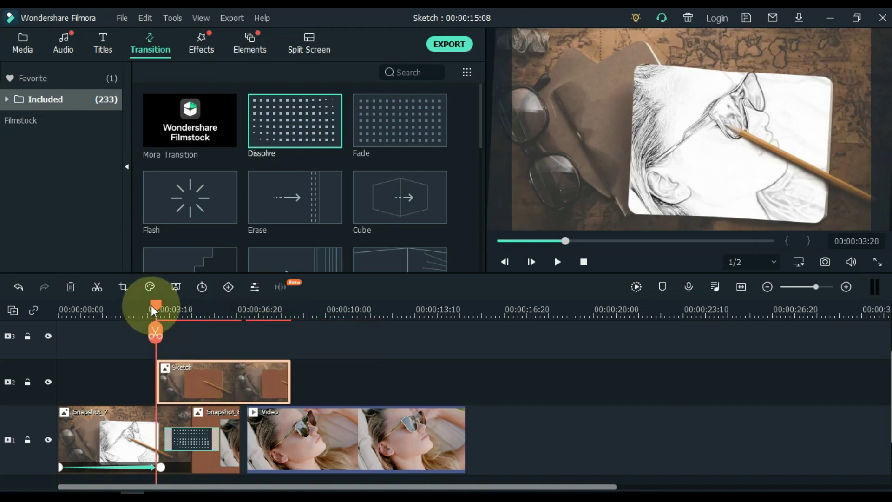
{"action": "key", "text": "space"}
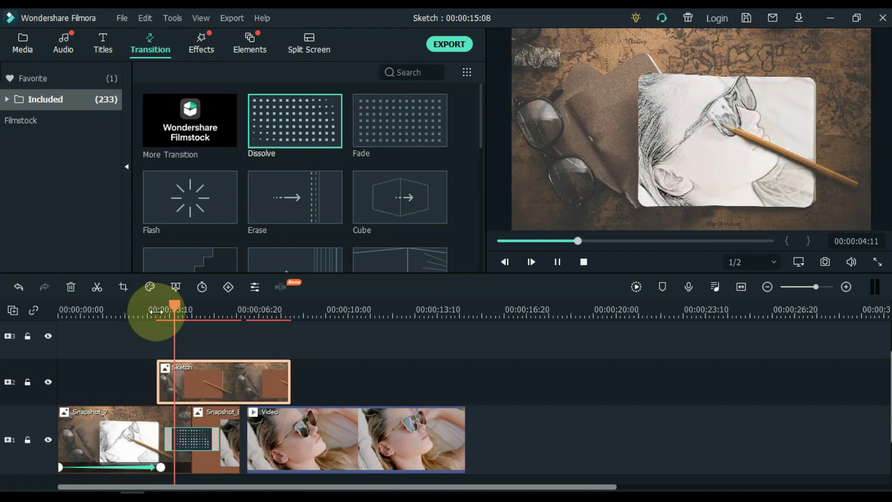
{"action": "key", "text": "space"}
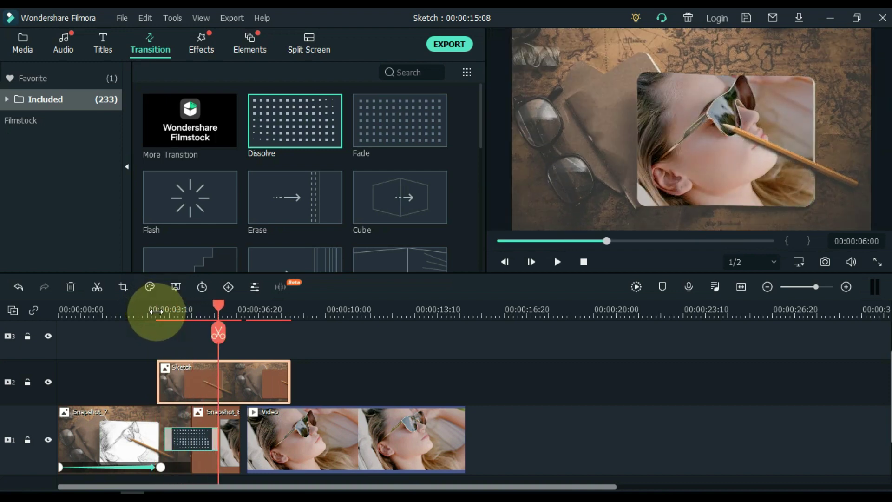
{"action": "left_click_drag", "start_coordinate": [155, 312], "coordinate": [410, 312]}
{"action": "left_click_drag", "start_coordinate": [377, 413], "coordinate": [349, 437]}
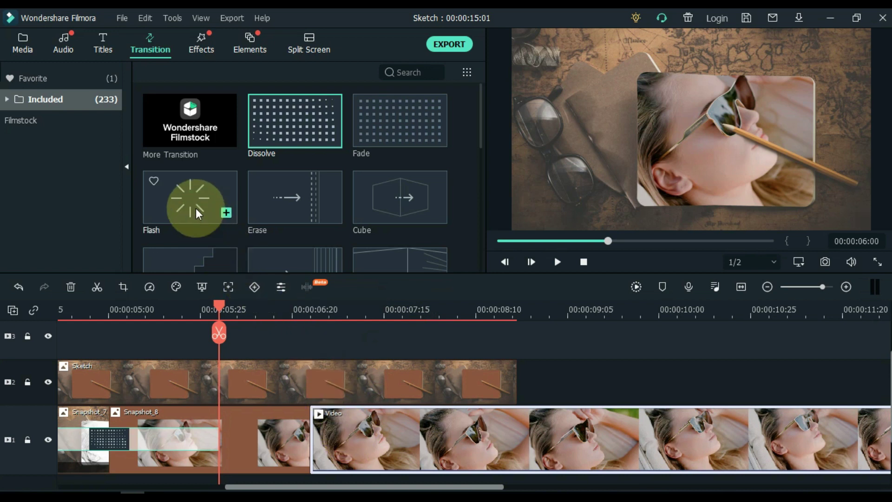
Add a Flash transition between Snapshot_8 and Video, and extend the Sketch clip to about 00:00:10:27
{"action": "left_click_drag", "start_coordinate": [193, 206], "coordinate": [300, 439]}
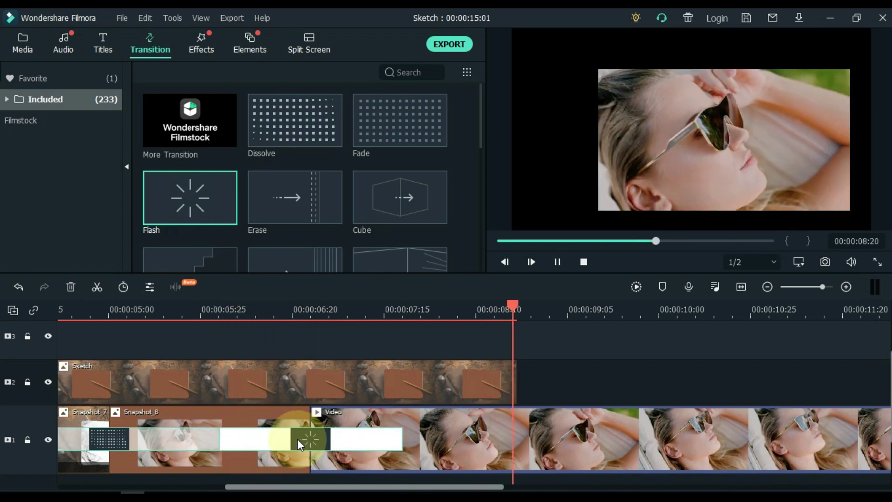
{"action": "key", "text": "space"}
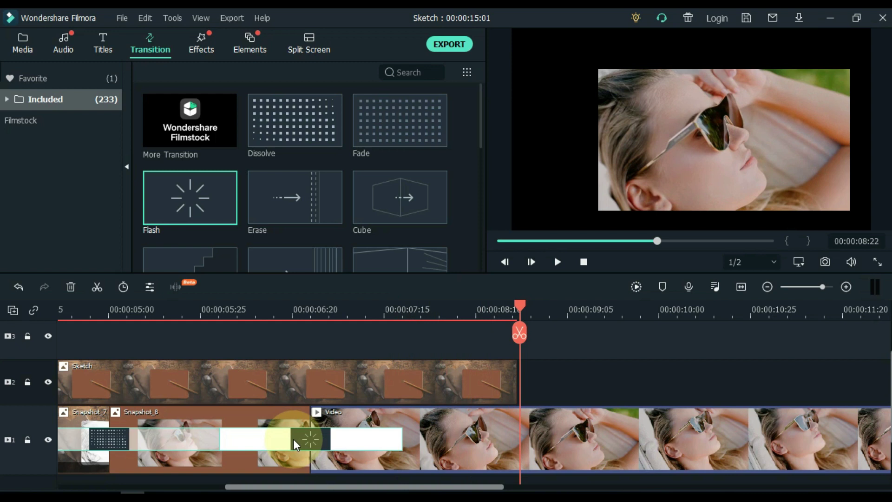
{"action": "left_click", "coordinate": [465, 389]}
{"action": "left_click_drag", "start_coordinate": [515, 381], "coordinate": [775, 380]}
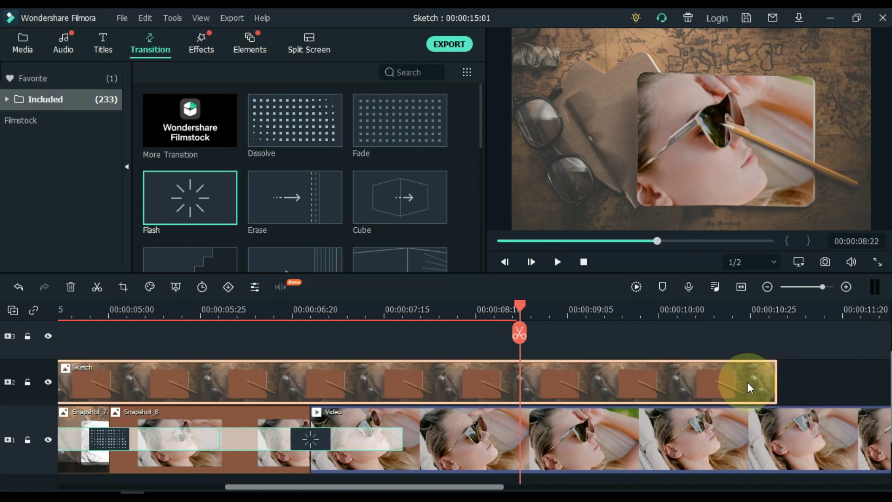
{"action": "left_click", "coordinate": [531, 434]}
Add a starting custom-animation keyframe on the Video clip at 00:00:08:19
{"action": "double_click", "coordinate": [531, 434]}
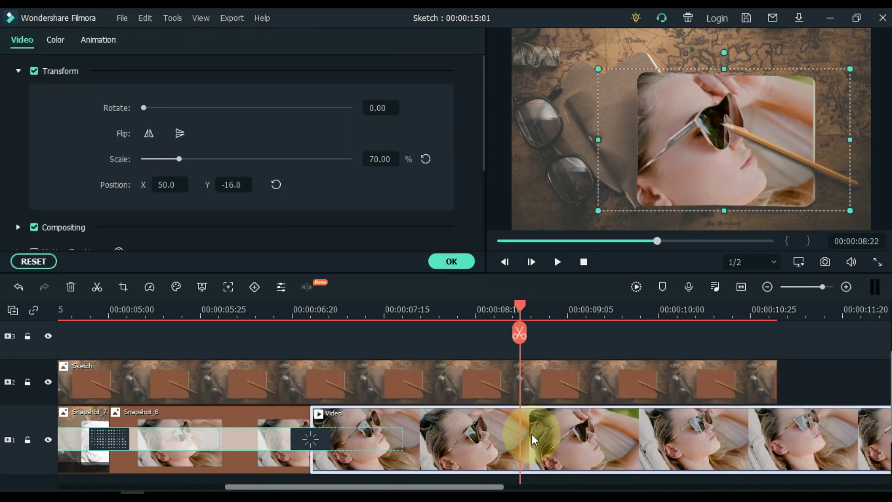
{"action": "mouse_move", "coordinate": [520, 305]}
{"action": "left_mouse_down"}
{"action": "mouse_move", "coordinate": [490, 306]}
{"action": "mouse_move", "coordinate": [511, 305]}
{"action": "left_mouse_up"}
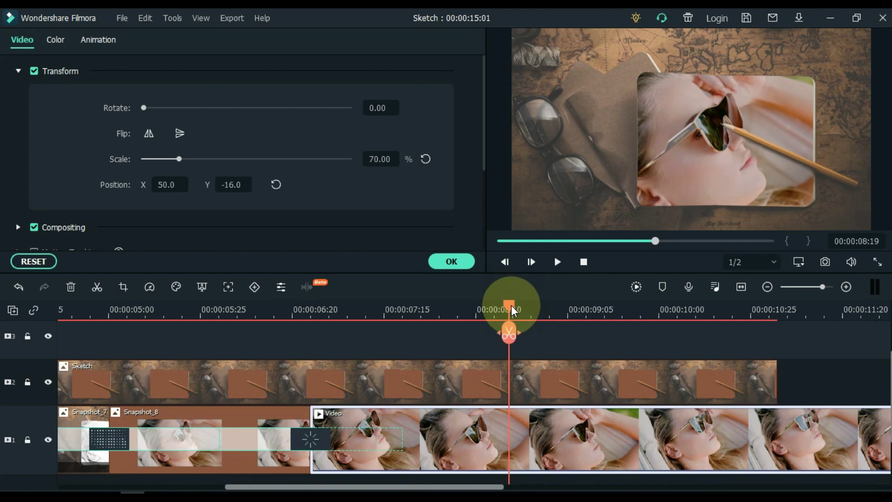
{"action": "left_click", "coordinate": [103, 42]}
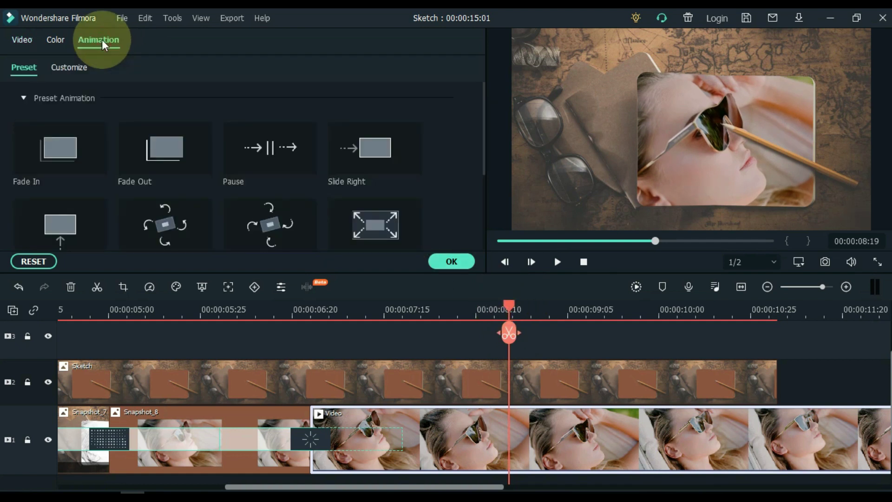
{"action": "left_click", "coordinate": [79, 69]}
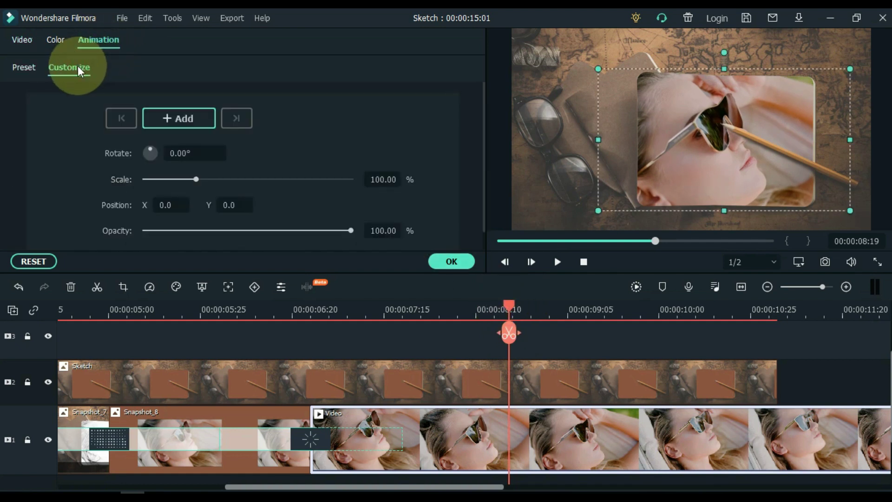
{"action": "left_click", "coordinate": [189, 121]}
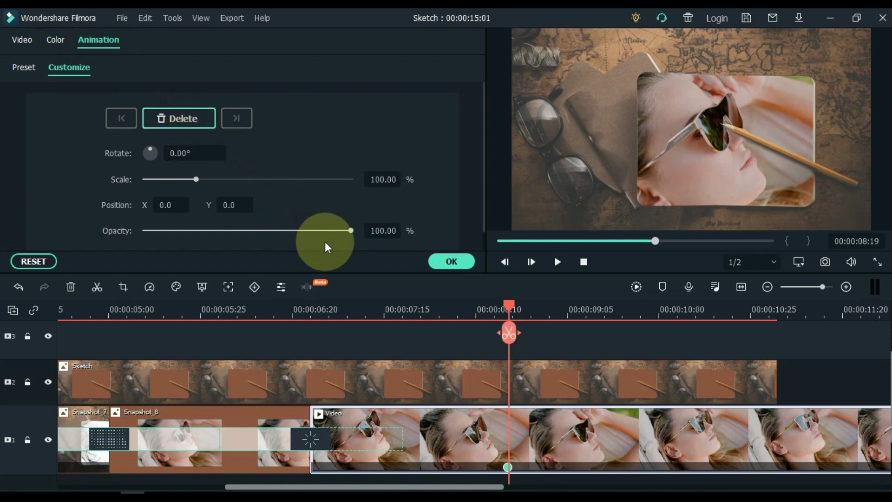
At 00:00:09:26 enlarge the video to about 144% so it fills the frame, and confirm
{"action": "left_click_drag", "start_coordinate": [515, 317], "coordinate": [645, 333]}
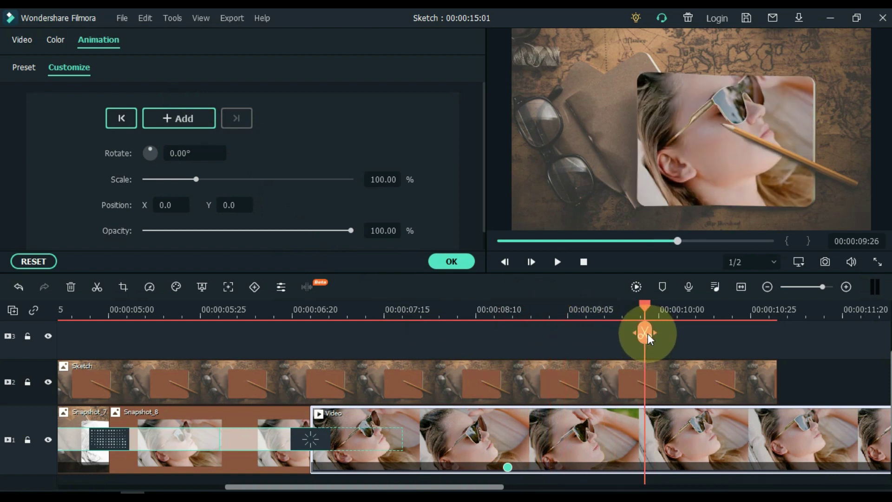
{"action": "left_click", "coordinate": [631, 440]}
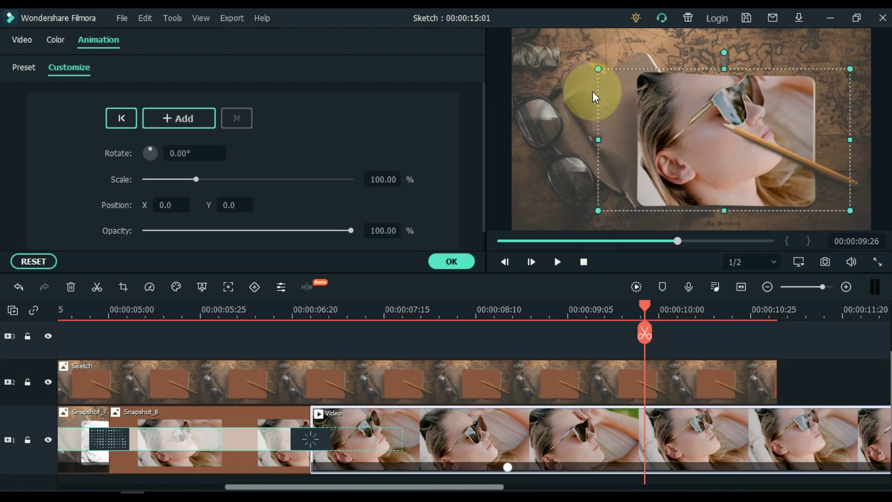
{"action": "left_click_drag", "start_coordinate": [595, 69], "coordinate": [530, 47]}
{"action": "left_click_drag", "start_coordinate": [530, 211], "coordinate": [515, 220]}
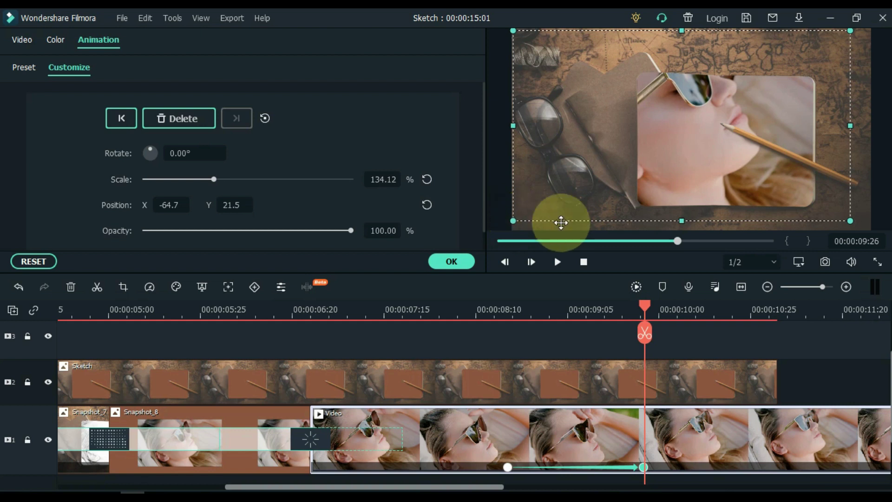
{"action": "left_click_drag", "start_coordinate": [850, 220], "coordinate": [873, 229]}
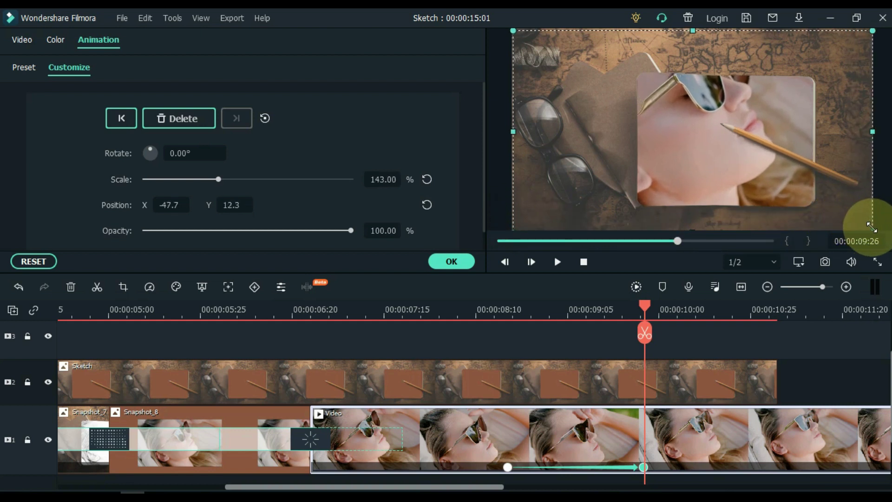
{"action": "left_click_drag", "start_coordinate": [873, 30], "coordinate": [874, 29]}
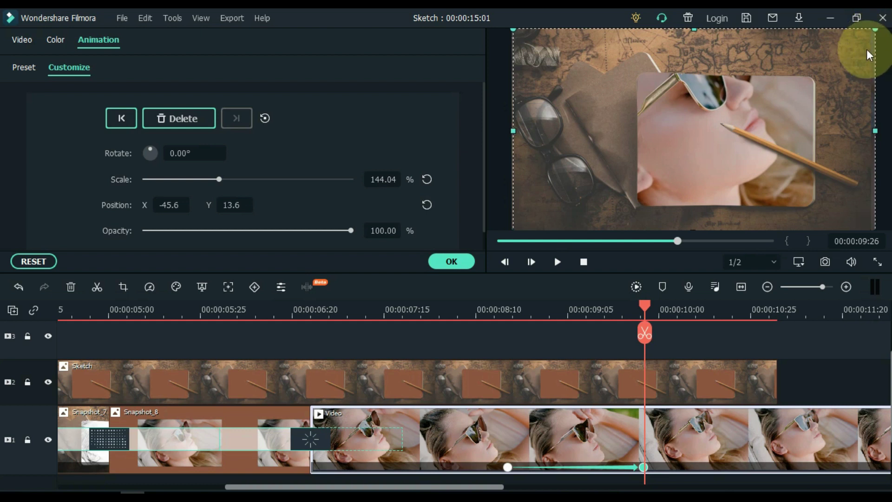
{"action": "left_click", "coordinate": [707, 375]}
{"action": "left_click", "coordinate": [450, 262]}
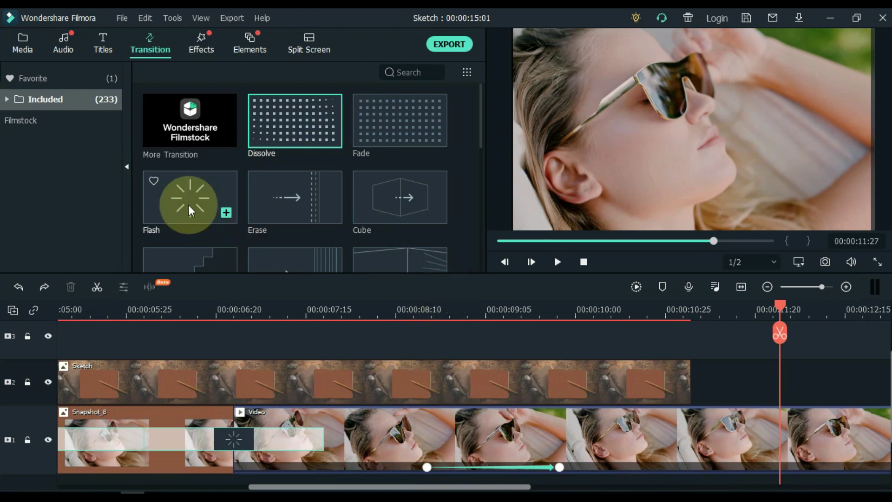
Add a Flash transition at the end of the Sketch clip and preview it from about 08:25
{"action": "mouse_move", "coordinate": [188, 205]}
{"action": "left_mouse_down"}
{"action": "mouse_move", "coordinate": [176, 205]}
{"action": "mouse_move", "coordinate": [537, 358]}
{"action": "left_mouse_up"}
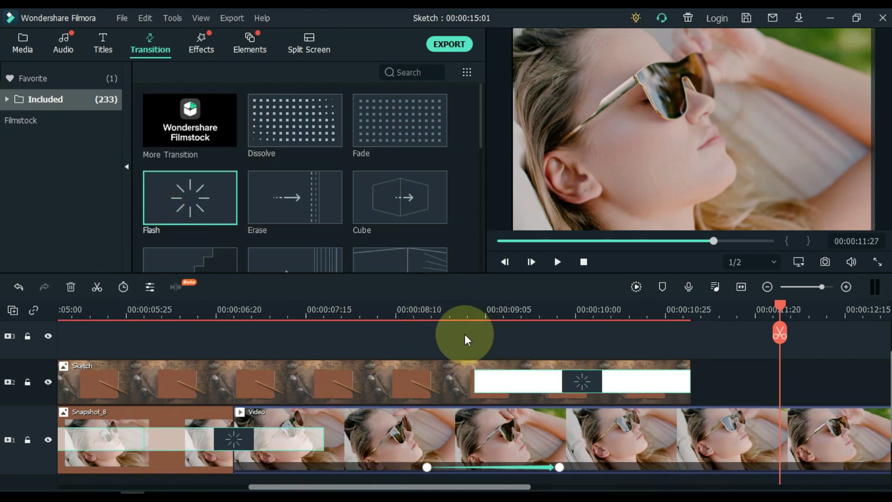
{"action": "left_click", "coordinate": [449, 309]}
{"action": "key", "text": "space"}
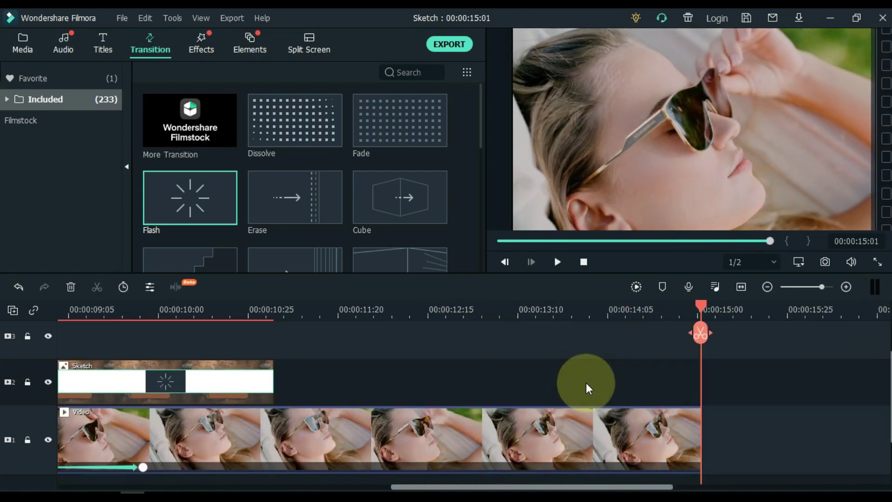
Fit the whole project in the timeline and play the sequence from the beginning
{"action": "left_click", "coordinate": [741, 287]}
{"action": "left_click", "coordinate": [820, 310]}
{"action": "key", "text": "Home"}
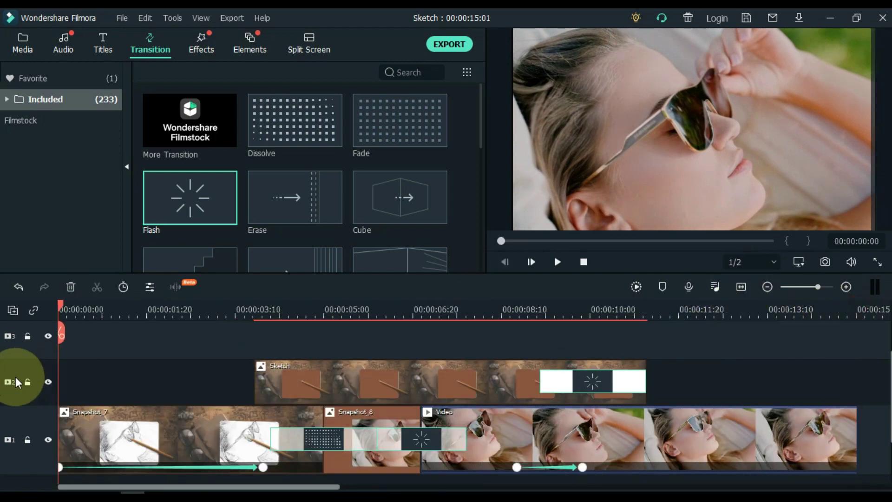
{"action": "left_click", "coordinate": [557, 262]}
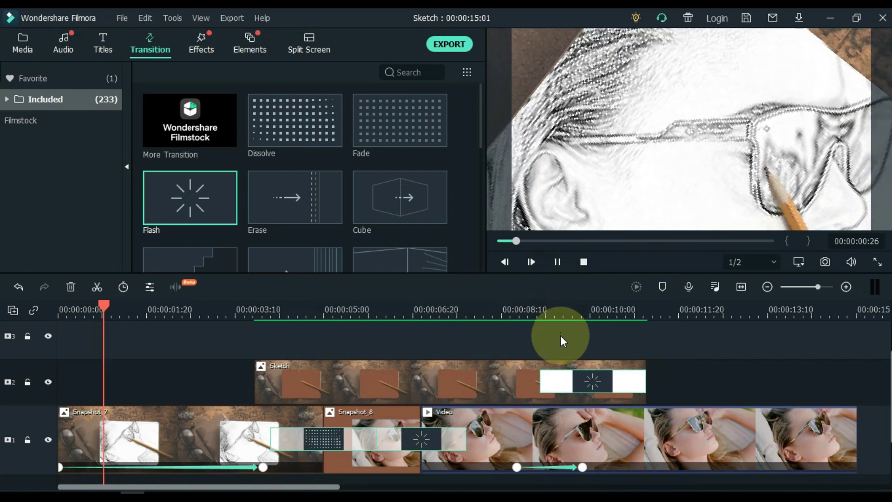